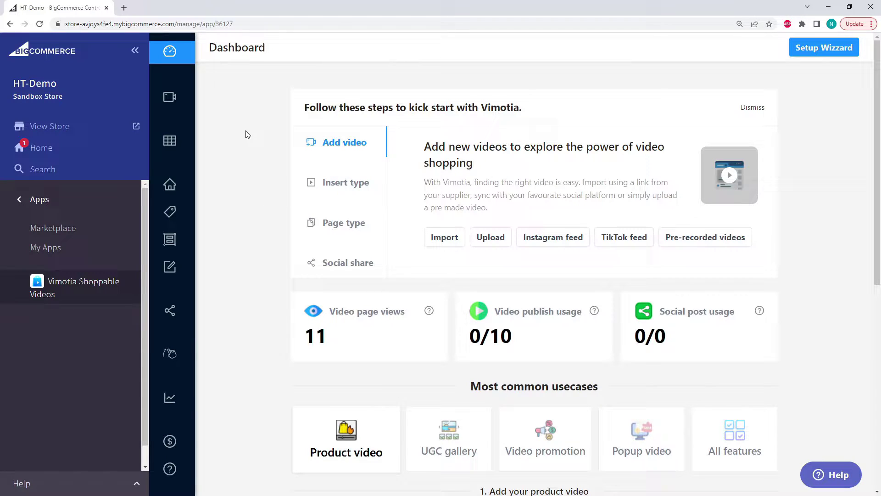
Collapse the BigCommerce store navigation panel to give the Vimotia dashboard more room.
{"action": "left_click", "coordinate": [135, 51]}
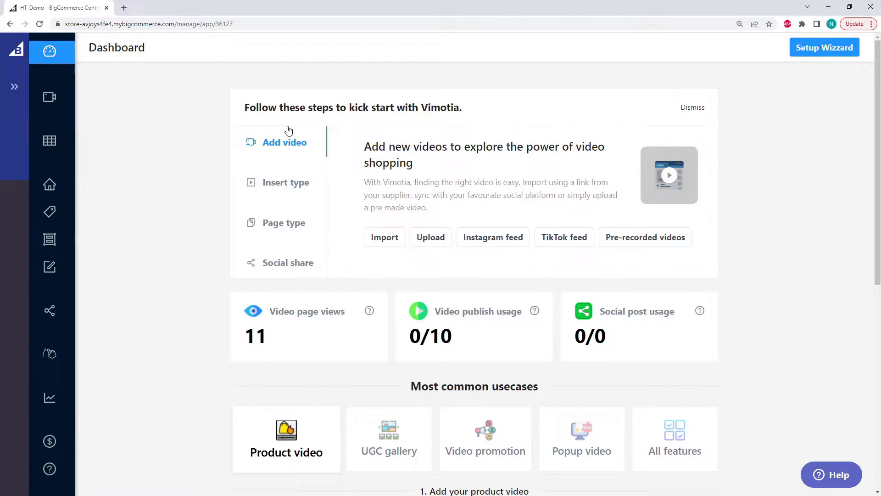
{"action": "left_click", "coordinate": [445, 107]}
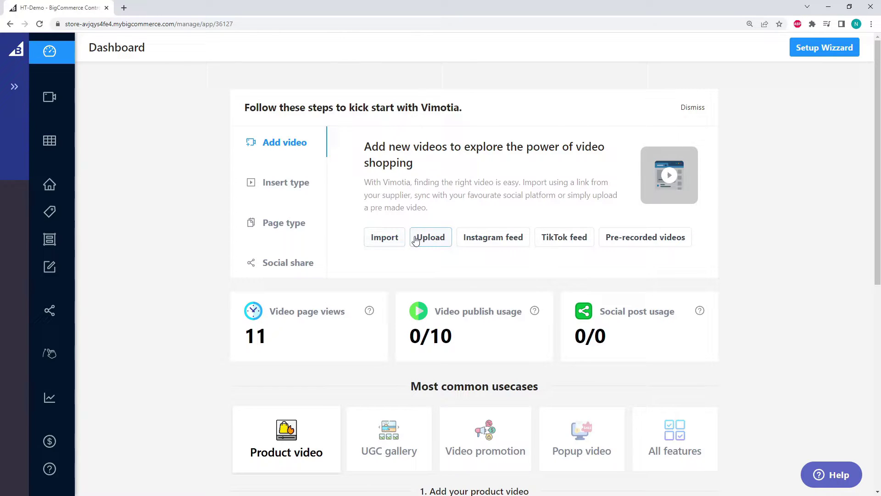
Go to the Videos page and look over the available video sources.
{"action": "mouse_move", "coordinate": [64, 133]}
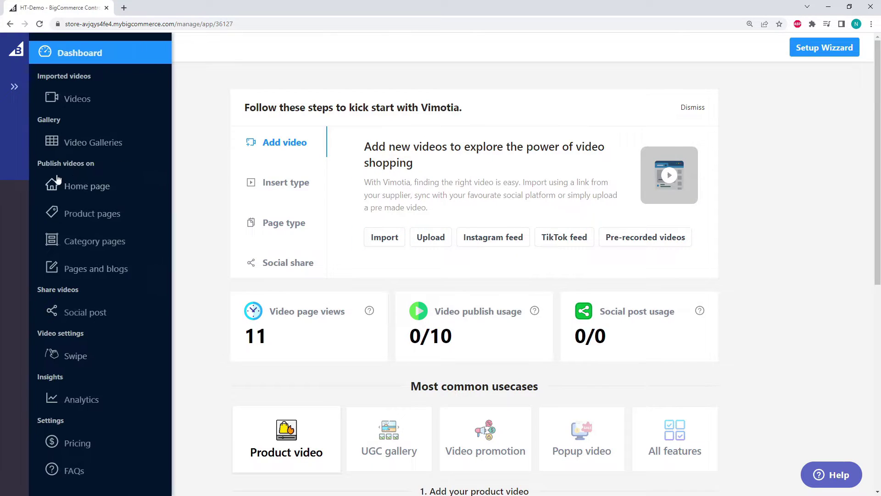
{"action": "left_click", "coordinate": [100, 100]}
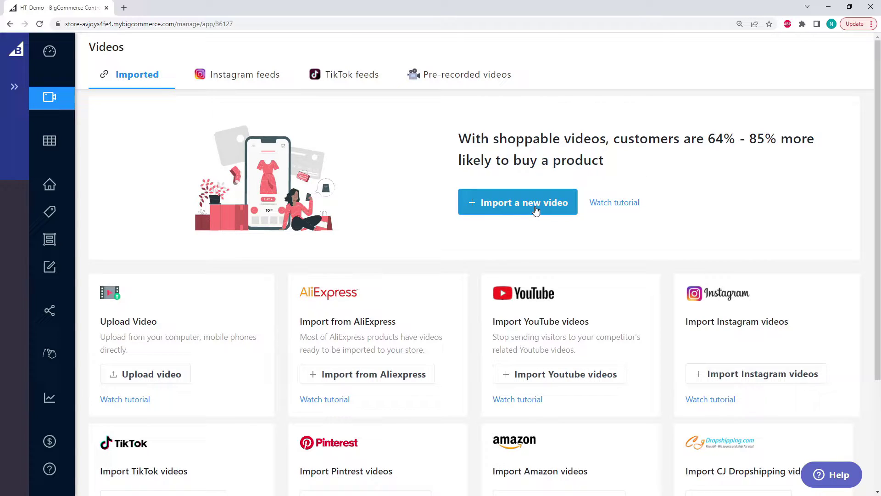
{"action": "left_click", "coordinate": [518, 214]}
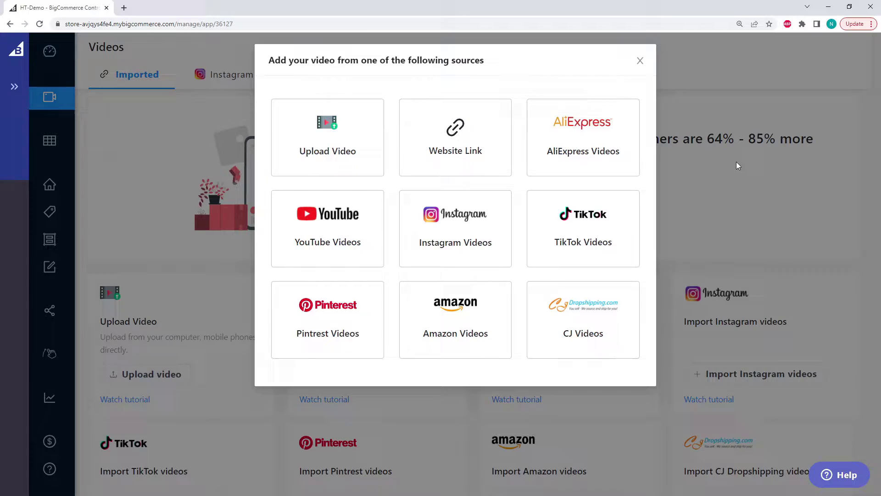
{"action": "left_click", "coordinate": [683, 145]}
{"action": "scroll", "coordinate": [682, 146], "scroll_direction": "down", "scroll_amount": 3}
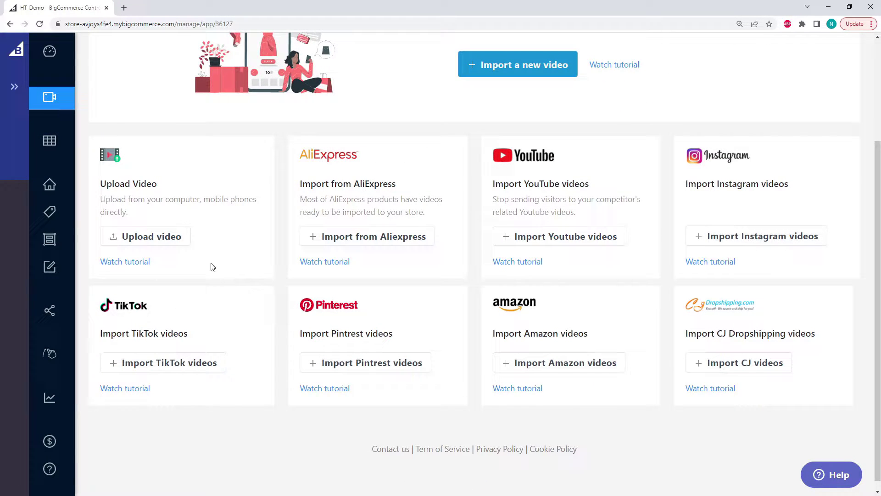
{"action": "scroll", "coordinate": [408, 135], "scroll_direction": "up", "scroll_amount": 2}
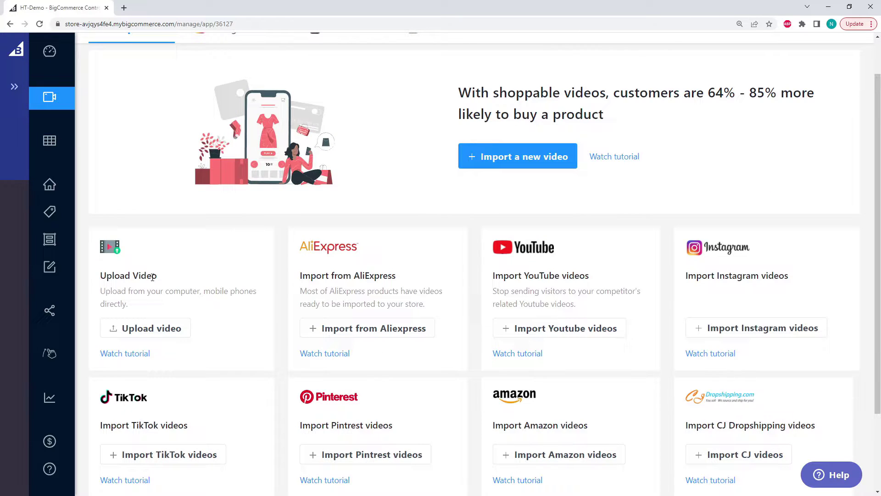
Upload sun_hat.mp4, which appears as a 00:41 unpublished video.
{"action": "left_click", "coordinate": [174, 330]}
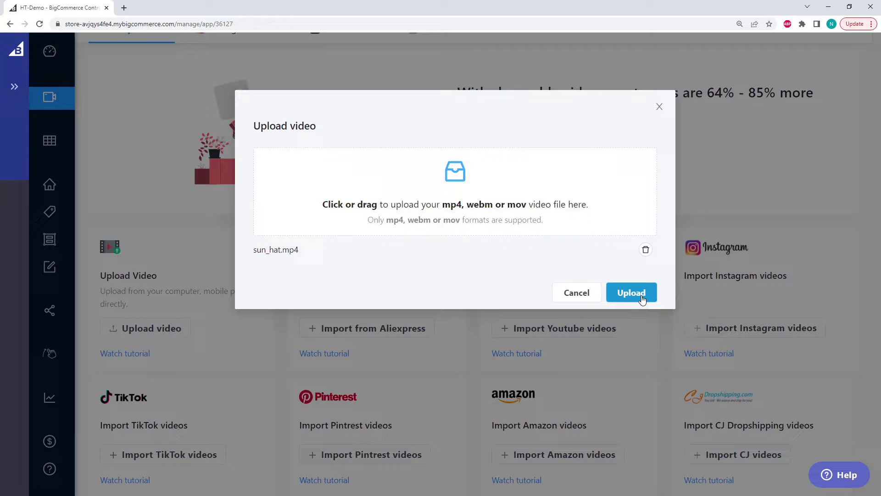
{"action": "left_click", "coordinate": [641, 296]}
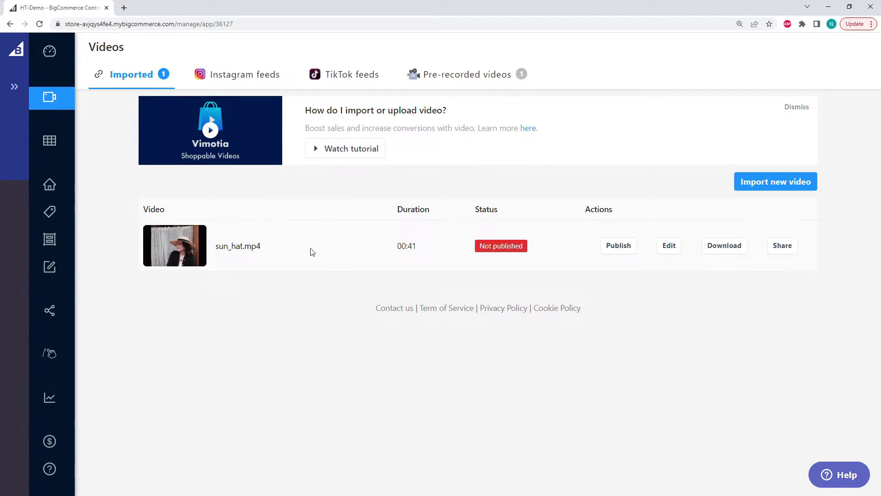
{"action": "left_click_drag", "start_coordinate": [527, 247], "coordinate": [479, 246]}
Import the TikTok clip from its pasted link, adding a 00:34 sale clip.
{"action": "left_click", "coordinate": [580, 246]}
{"action": "left_click", "coordinate": [762, 183]}
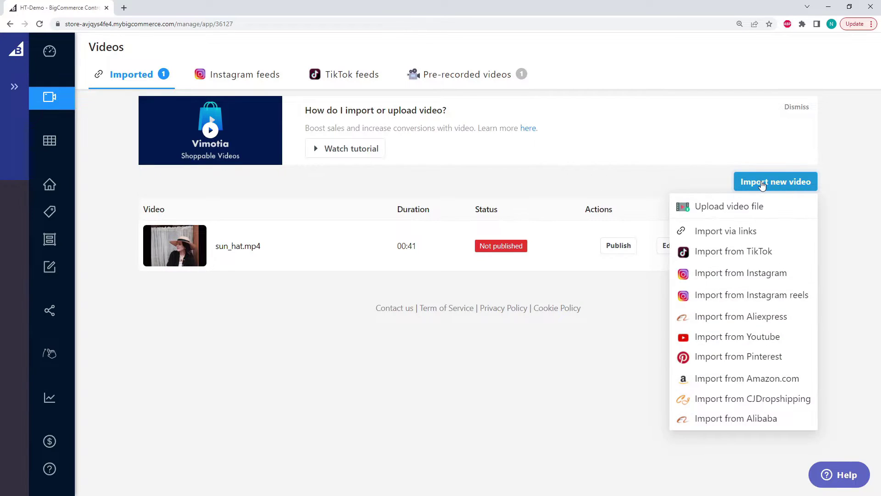
{"action": "left_click", "coordinate": [779, 257]}
{"action": "left_click", "coordinate": [403, 211]}
{"action": "key", "text": "ctrl+v"}
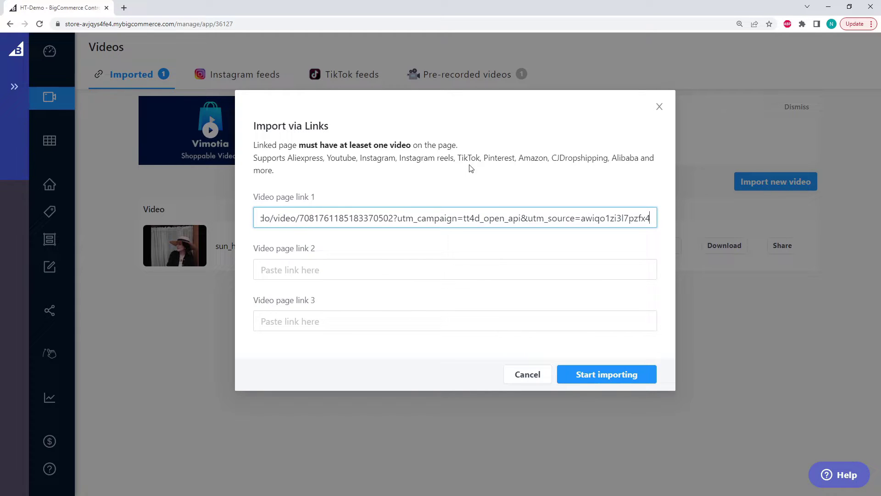
{"action": "left_click", "coordinate": [614, 373]}
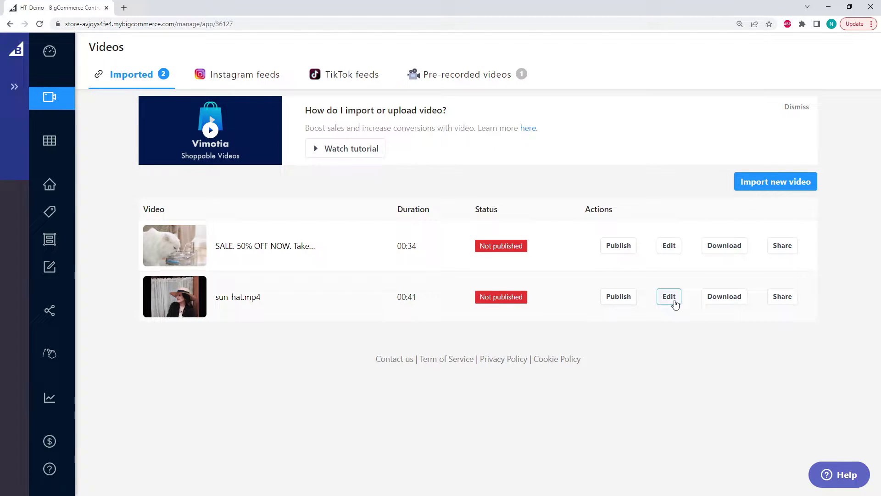
Open sun_hat.mp4 for editing, play and pause its preview, and select the title text.
{"action": "left_click", "coordinate": [672, 300]}
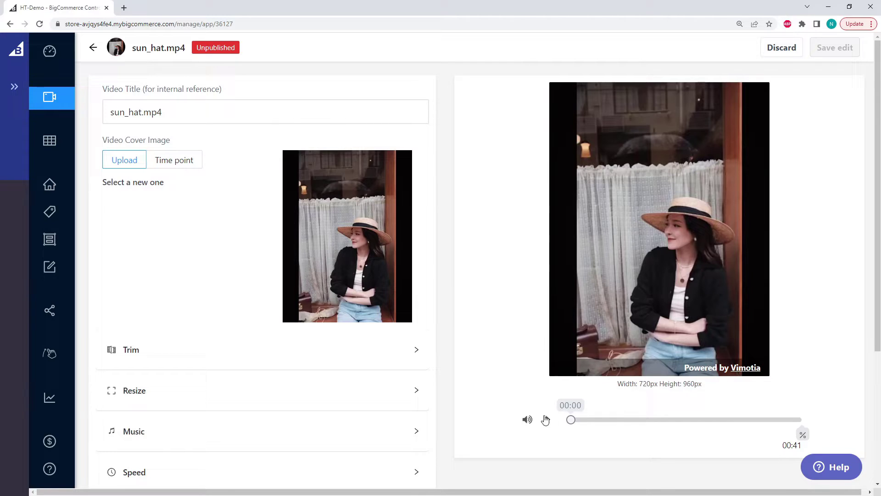
{"action": "left_click", "coordinate": [549, 420]}
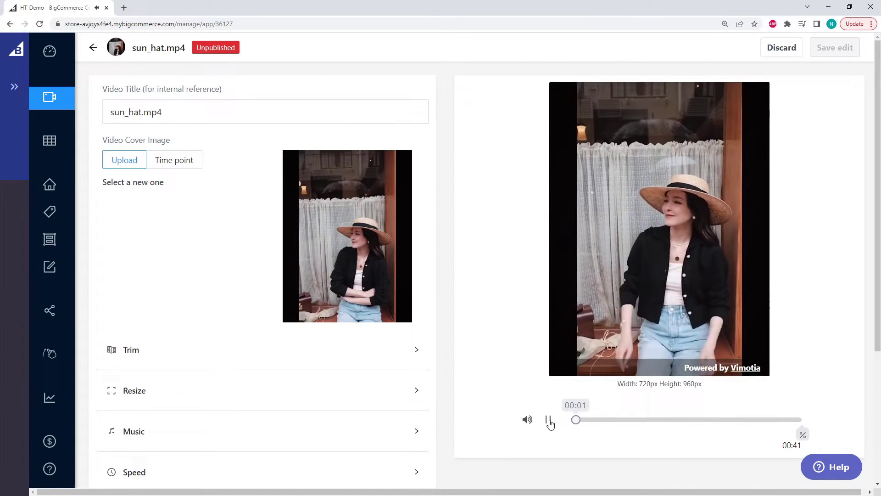
{"action": "left_click", "coordinate": [549, 420]}
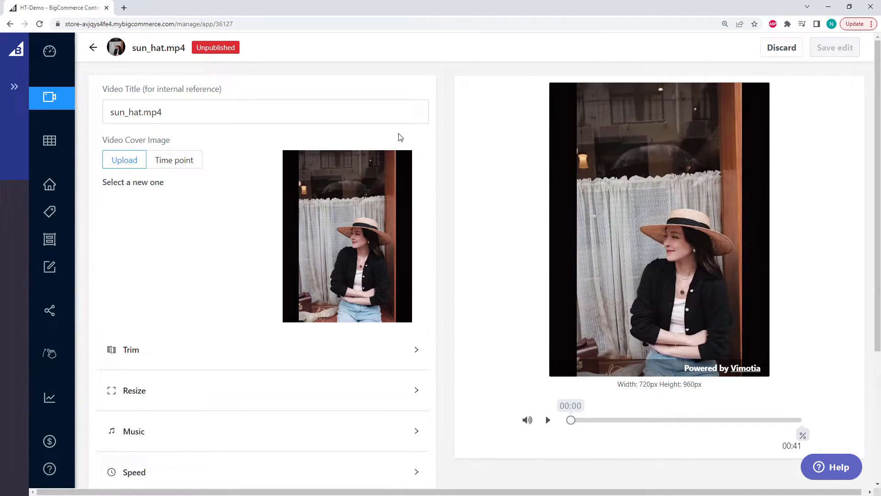
{"action": "left_click_drag", "start_coordinate": [183, 107], "coordinate": [92, 106]}
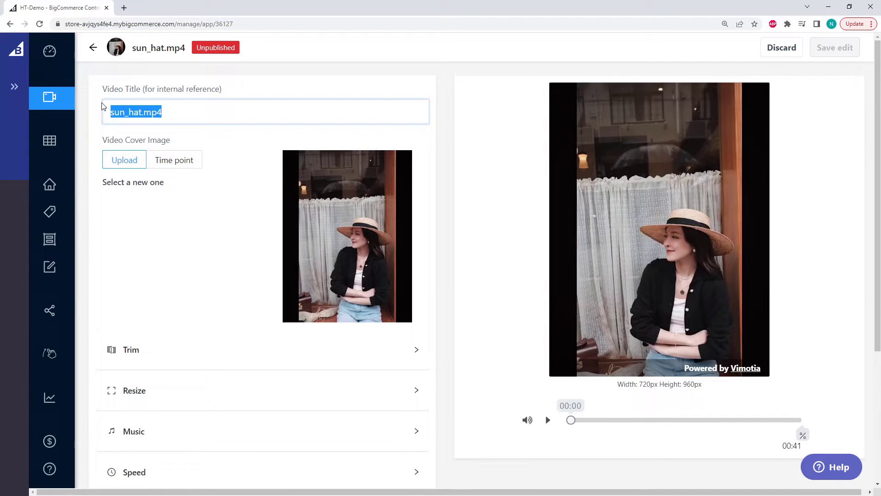
{"action": "left_click", "coordinate": [144, 132]}
{"action": "double_click", "coordinate": [127, 112]}
{"action": "left_click_drag", "start_coordinate": [180, 140], "coordinate": [107, 140]}
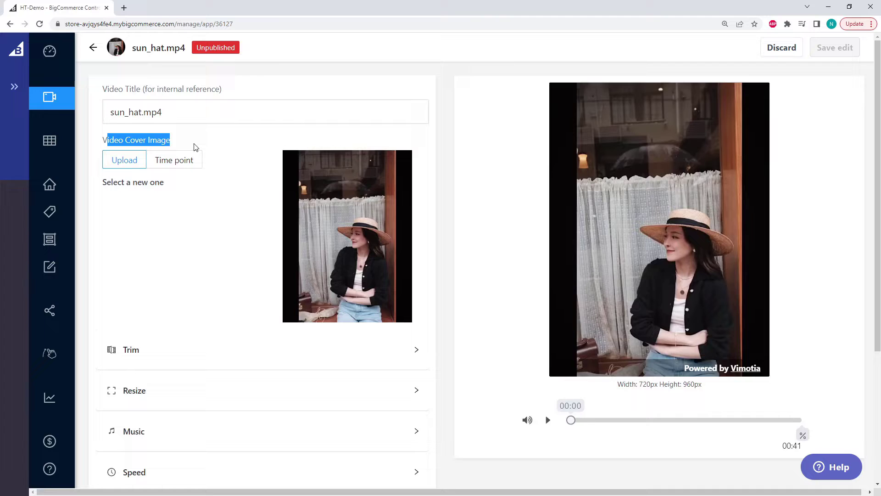
{"action": "left_click", "coordinate": [196, 147]}
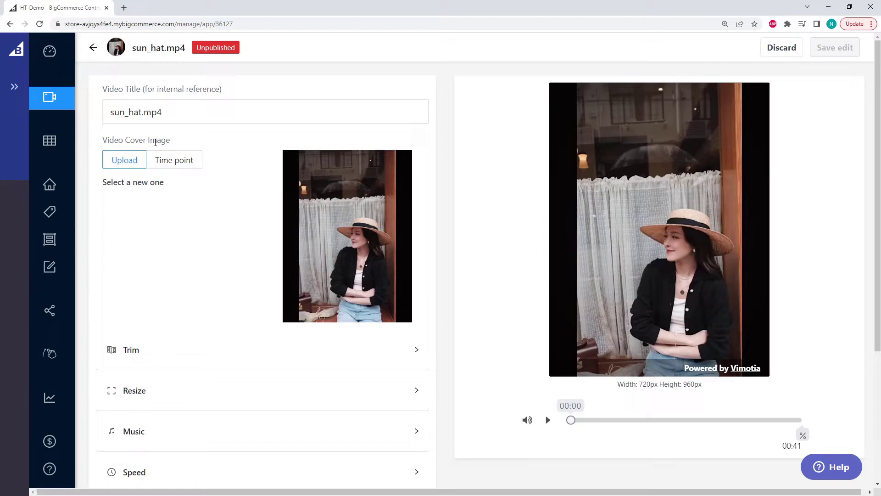
Try a time-point cover at 2 seconds, then reset the cover image to its original setting.
{"action": "left_click", "coordinate": [179, 162]}
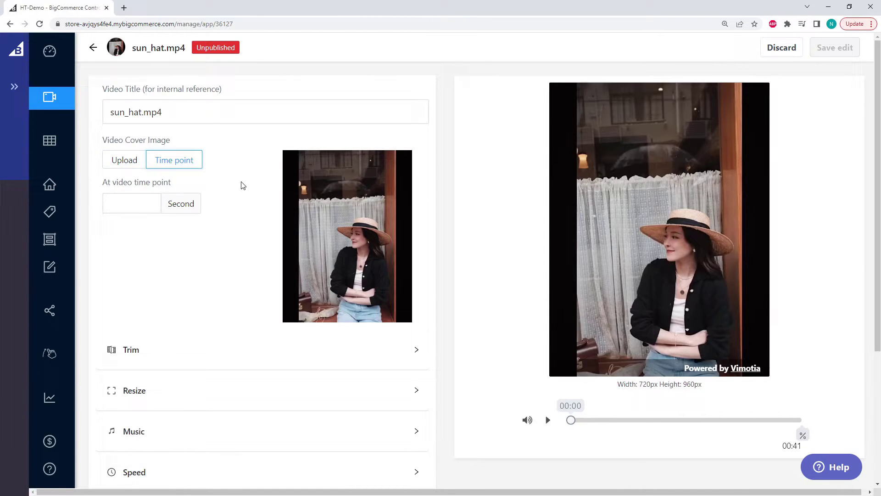
{"action": "left_click", "coordinate": [133, 203]}
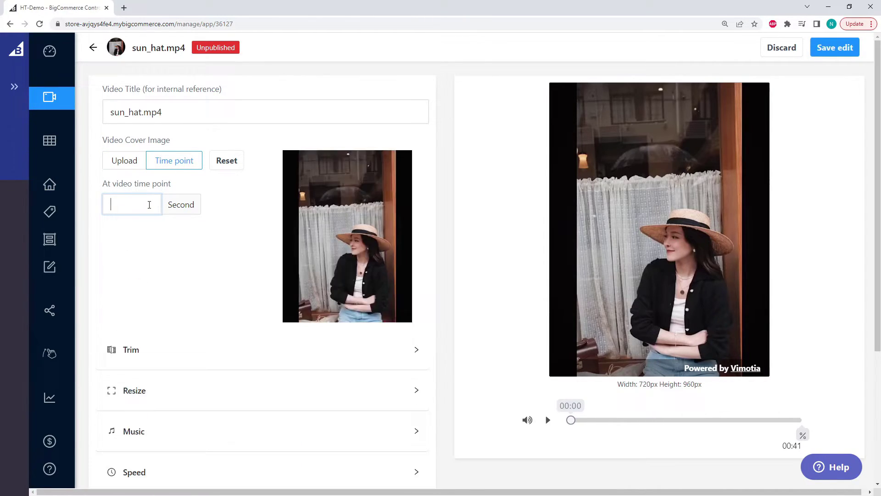
{"action": "type", "text": "2"}
{"action": "left_click", "coordinate": [138, 160]}
{"action": "left_click", "coordinate": [162, 163]}
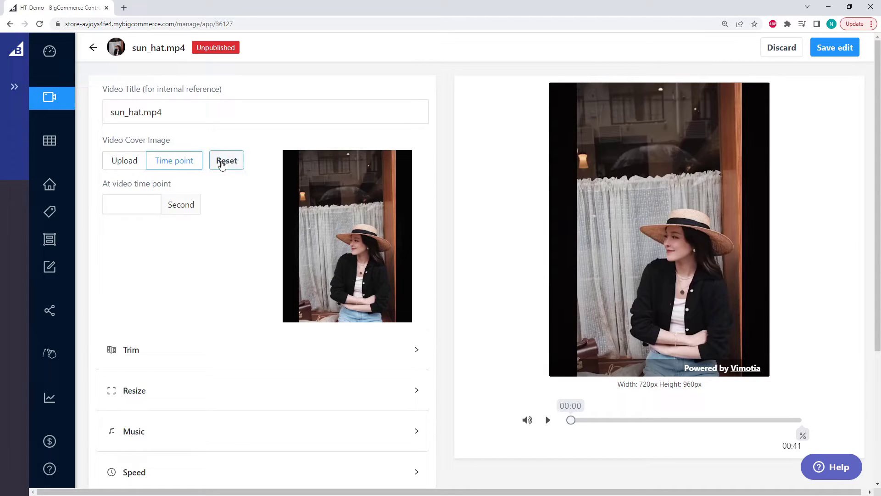
{"action": "left_click", "coordinate": [222, 165]}
Trim the sun_hat video to start at 4 s and end at 37 s.
{"action": "scroll", "coordinate": [185, 252], "scroll_direction": "down", "scroll_amount": 2}
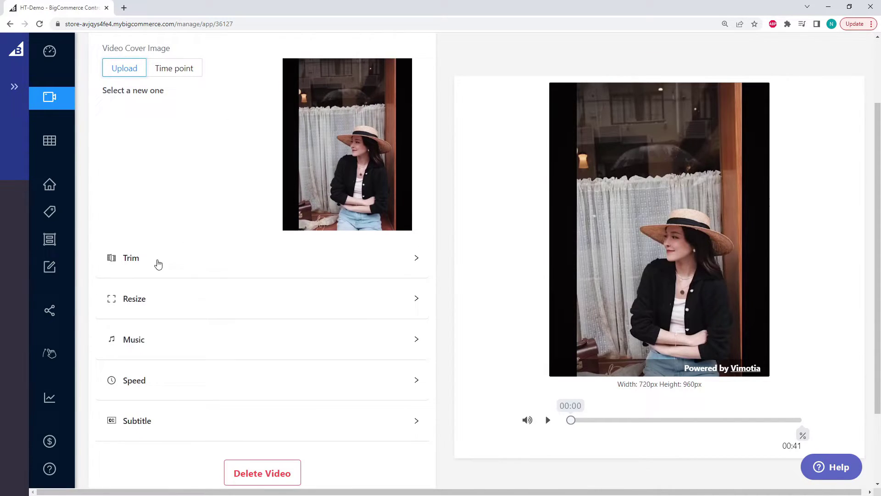
{"action": "left_click", "coordinate": [158, 263]}
{"action": "left_click", "coordinate": [152, 299]}
{"action": "double_click", "coordinate": [151, 299]}
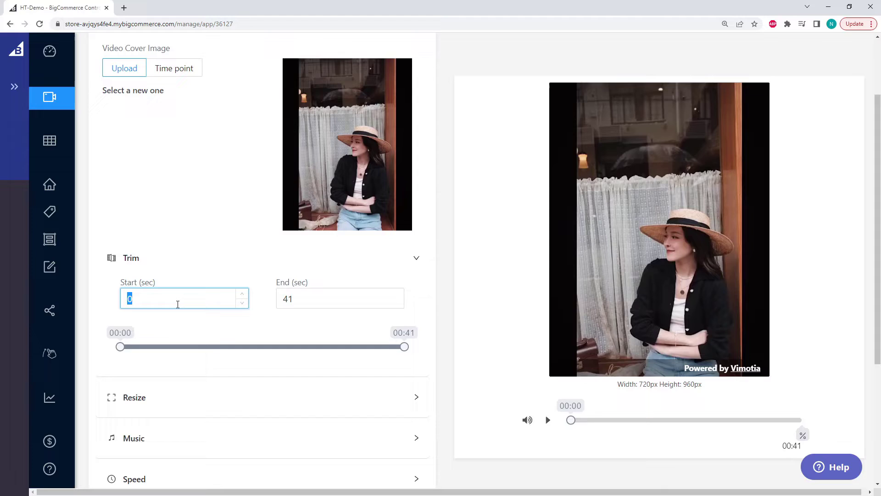
{"action": "type", "text": "4"}
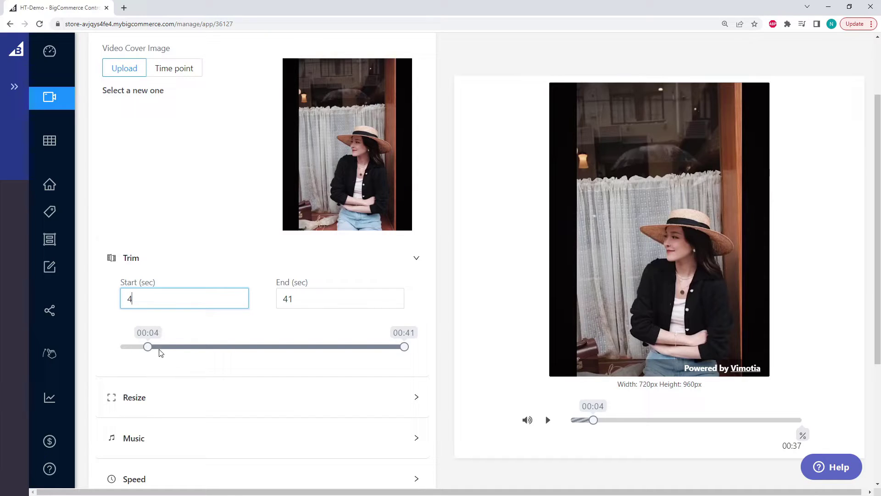
{"action": "left_click", "coordinate": [398, 303]}
{"action": "left_click", "coordinate": [398, 303]}
{"action": "left_click", "coordinate": [398, 303]}
{"action": "left_click", "coordinate": [399, 303]}
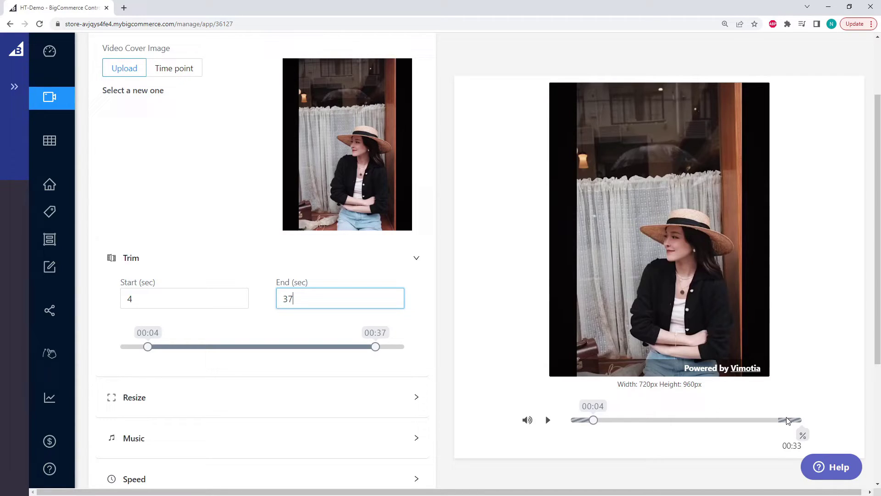
{"action": "left_click", "coordinate": [318, 264]}
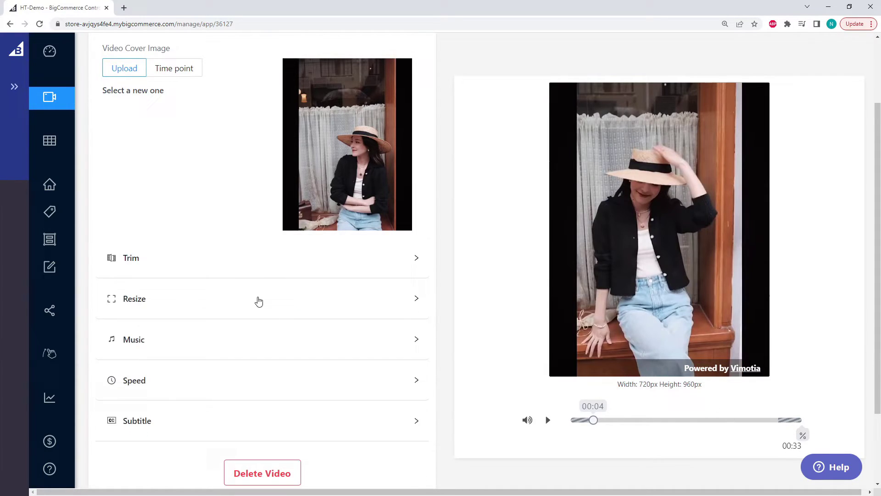
Try the 5:4, 4:5, 4:3, 1:1 formats and Fill, then return to 3:4.
{"action": "left_click", "coordinate": [256, 299]}
{"action": "scroll", "coordinate": [329, 273], "scroll_direction": "down", "scroll_amount": 2}
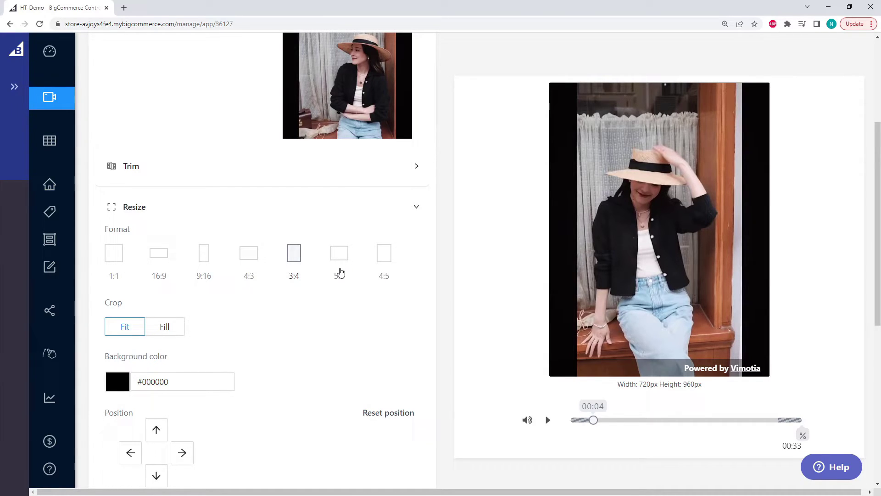
{"action": "left_click", "coordinate": [338, 270]}
{"action": "left_click", "coordinate": [381, 272]}
{"action": "left_click", "coordinate": [243, 261]}
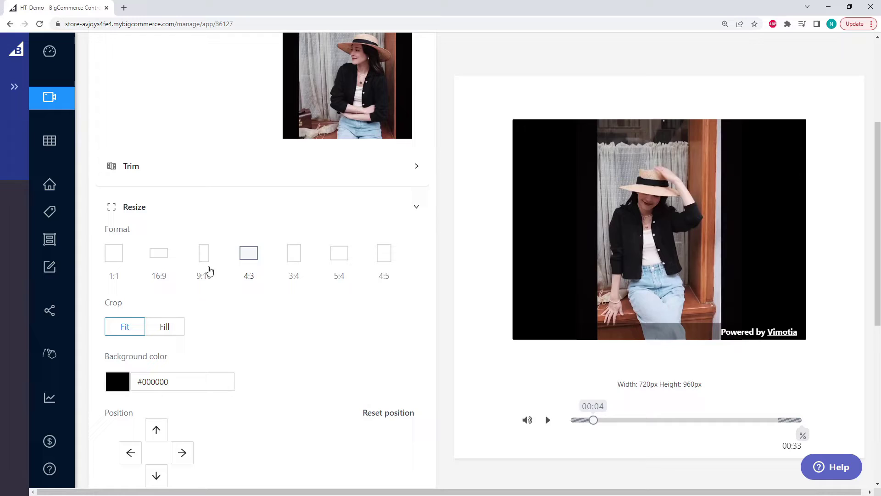
{"action": "left_click", "coordinate": [116, 261]}
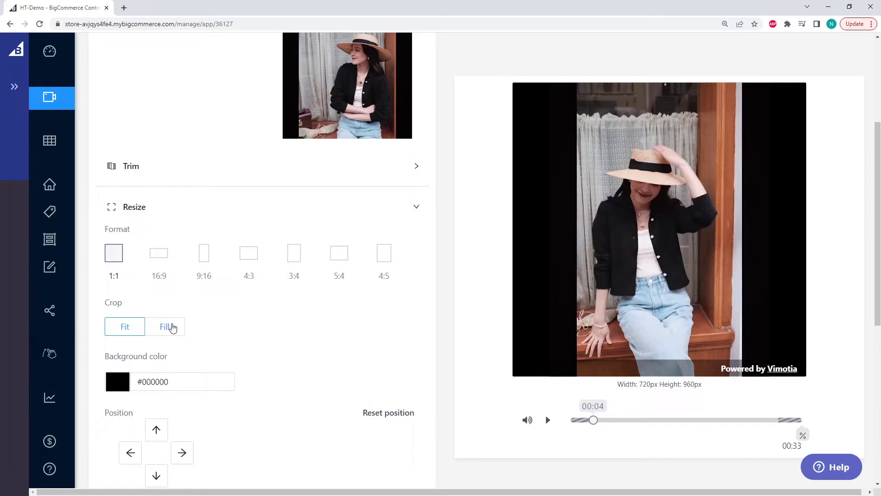
{"action": "left_click", "coordinate": [166, 326]}
{"action": "left_click", "coordinate": [296, 262]}
Set the background to opaque black and nudge the video right, left, up, then re-centre it.
{"action": "left_click", "coordinate": [171, 384]}
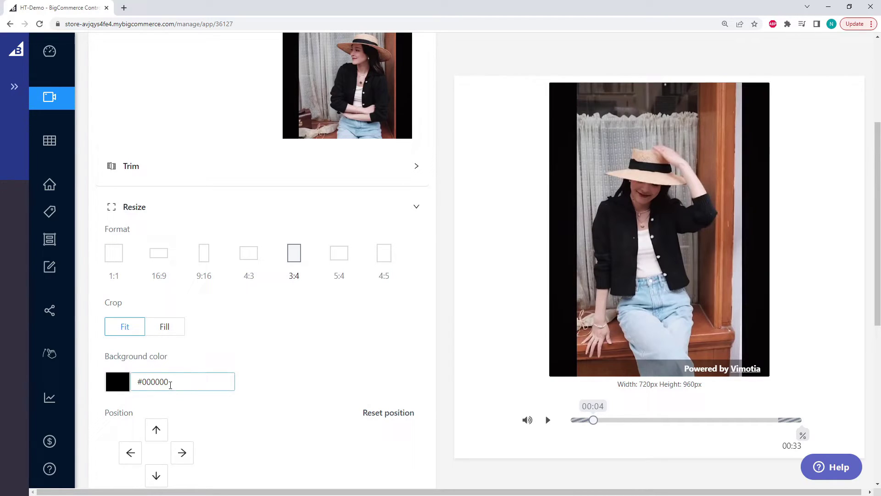
{"action": "left_click", "coordinate": [89, 372]}
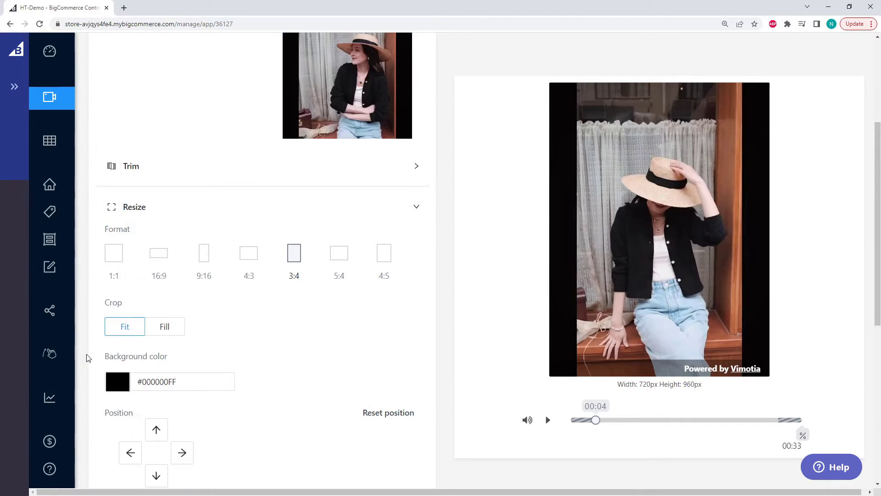
{"action": "scroll", "coordinate": [276, 344], "scroll_direction": "down", "scroll_amount": 2}
{"action": "left_click", "coordinate": [181, 363]}
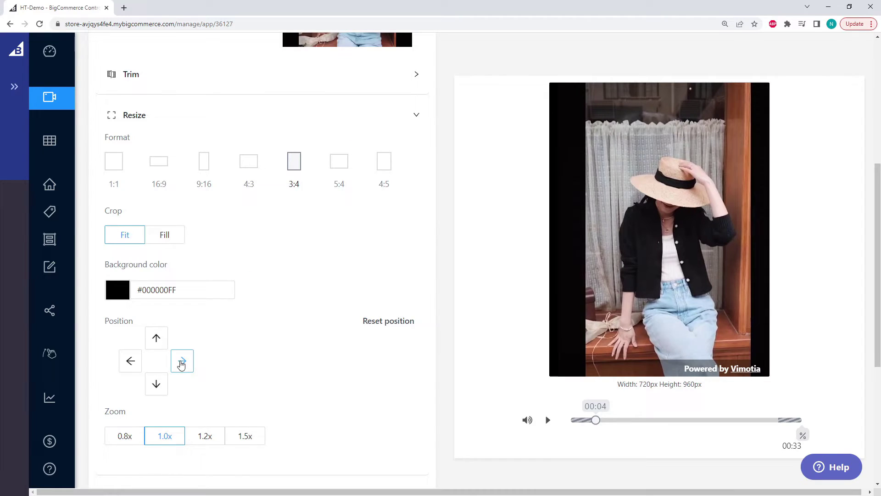
{"action": "left_click", "coordinate": [127, 363]}
{"action": "left_click", "coordinate": [153, 345]}
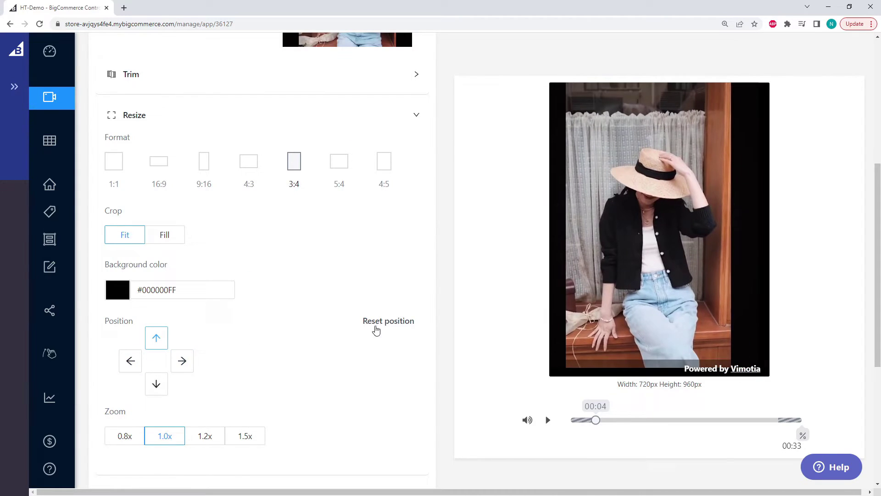
{"action": "left_click", "coordinate": [385, 323]}
Step the zoom through 0.8x, 1.0x and 1.2x, ending at 1.5x.
{"action": "left_click", "coordinate": [128, 435]}
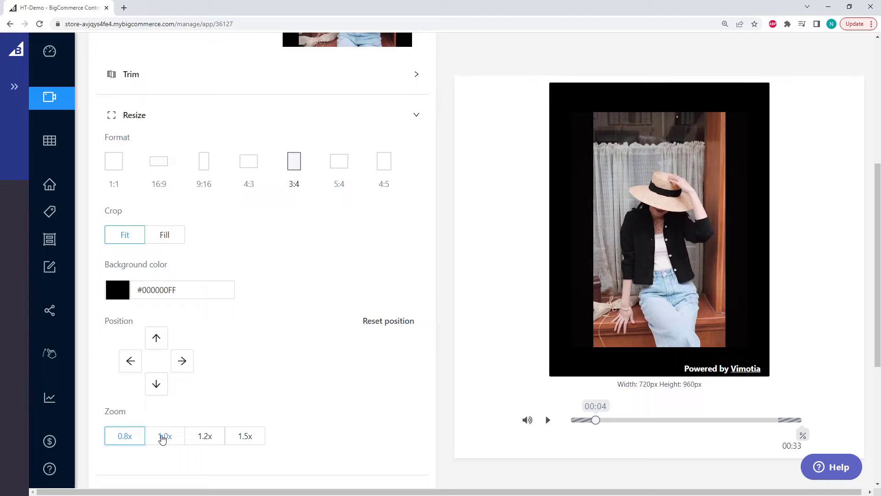
{"action": "left_click", "coordinate": [164, 436]}
{"action": "left_click", "coordinate": [192, 441]}
{"action": "left_click", "coordinate": [236, 438]}
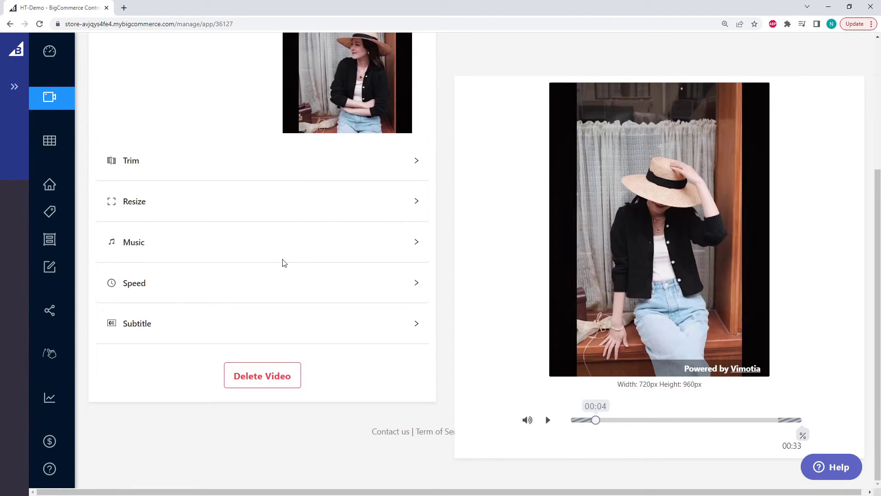
Mute and then restore the video's original sound in the Music settings.
{"action": "left_click", "coordinate": [263, 248]}
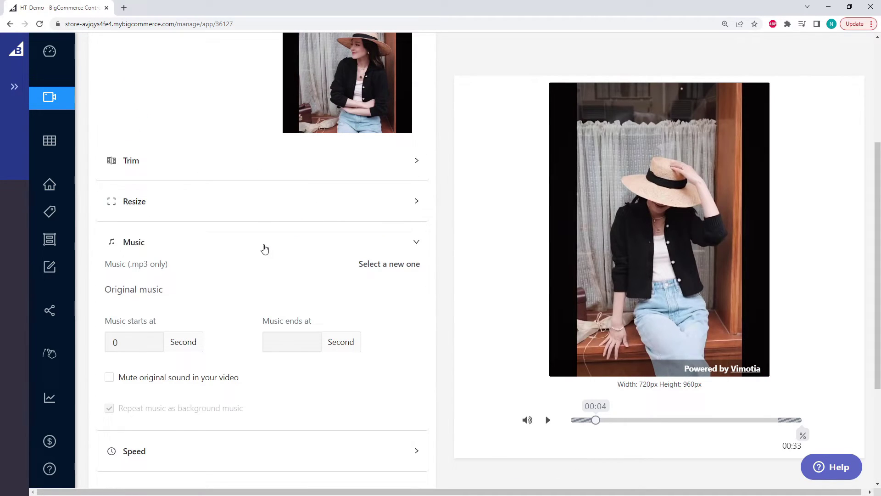
{"action": "scroll", "coordinate": [216, 236], "scroll_direction": "down", "scroll_amount": 1}
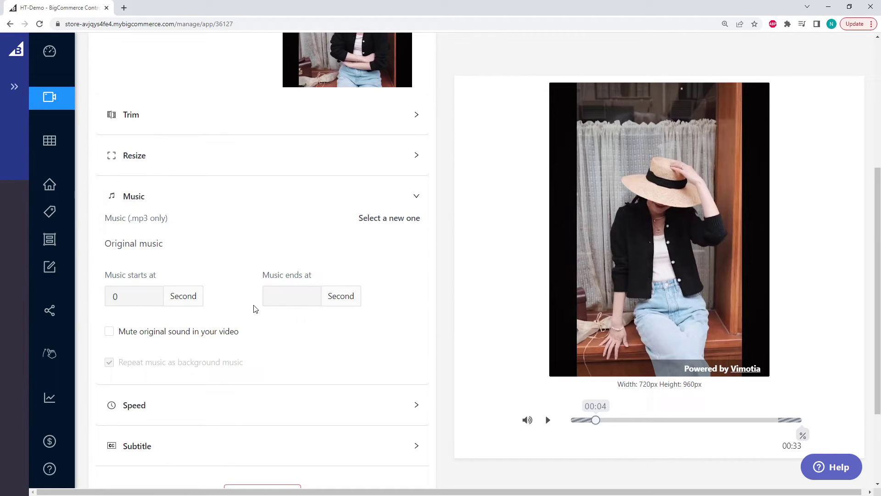
{"action": "left_click", "coordinate": [127, 337]}
{"action": "left_click", "coordinate": [160, 332]}
{"action": "left_click", "coordinate": [406, 197]}
Set the playback speed to 1.5x.
{"action": "left_click", "coordinate": [384, 288]}
{"action": "scroll", "coordinate": [322, 255], "scroll_direction": "down", "scroll_amount": 1}
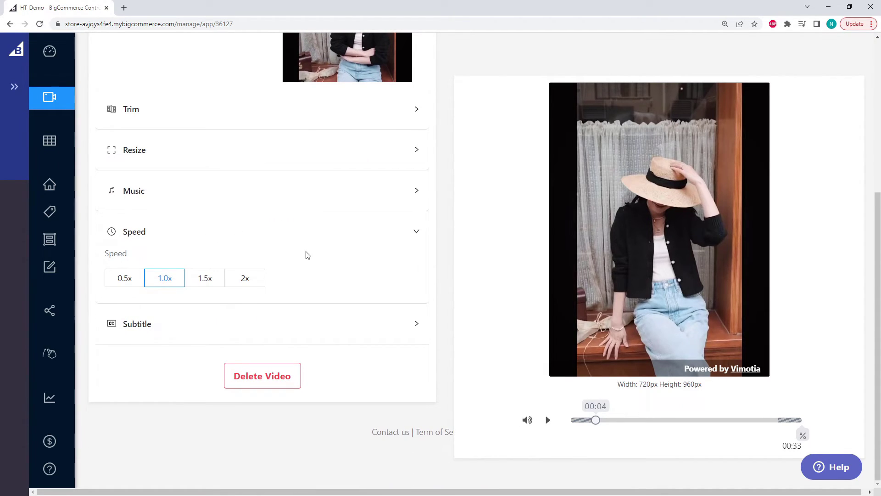
{"action": "left_click", "coordinate": [203, 281]}
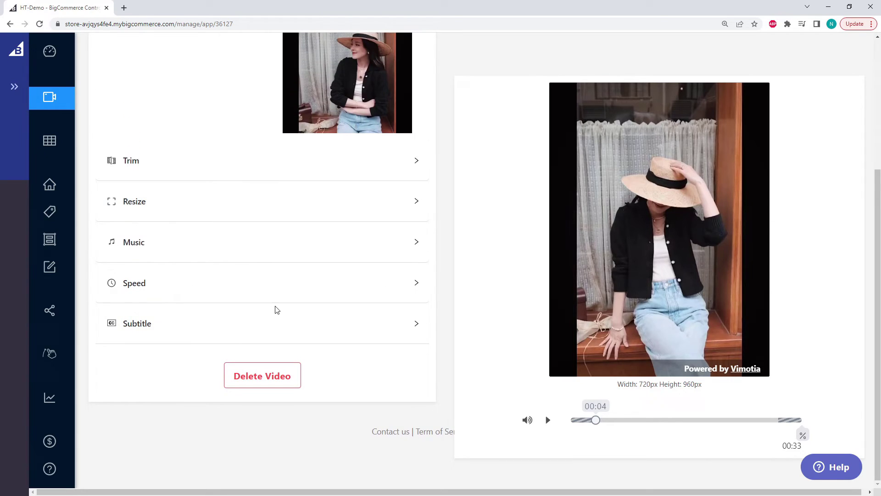
Time a 'Sun Hat' subtitle to start at 6 seconds, check it in the preview, then delete it.
{"action": "left_click", "coordinate": [236, 327]}
{"action": "scroll", "coordinate": [336, 260], "scroll_direction": "down", "scroll_amount": 3}
{"action": "left_click_drag", "start_coordinate": [145, 316], "coordinate": [191, 316]}
{"action": "left_click_drag", "start_coordinate": [122, 317], "coordinate": [190, 316]}
{"action": "left_click", "coordinate": [219, 274]}
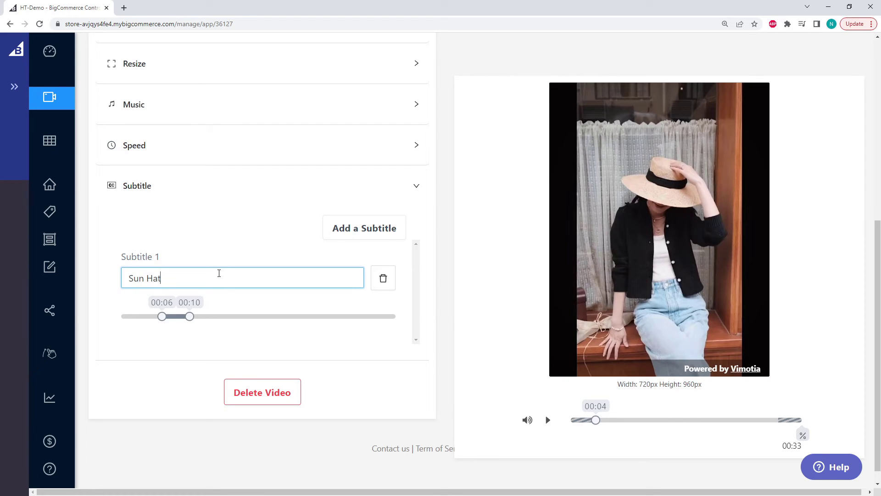
{"action": "left_click", "coordinate": [548, 420]}
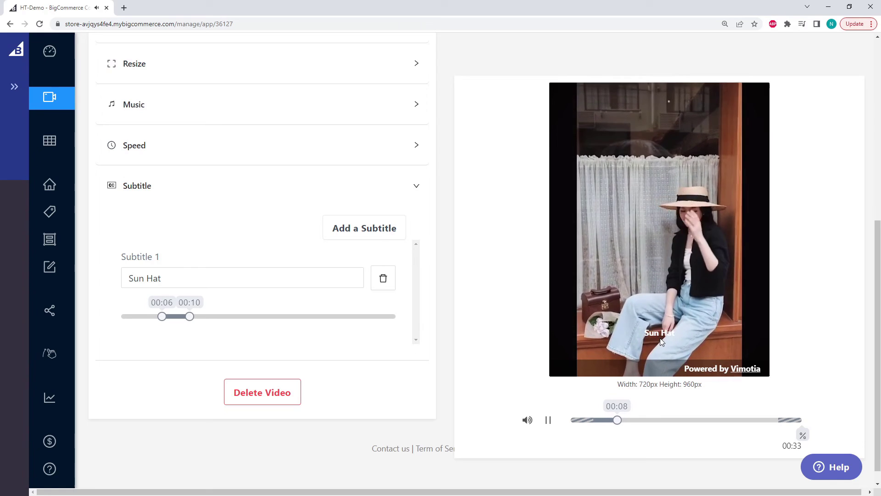
{"action": "left_click", "coordinate": [548, 420]}
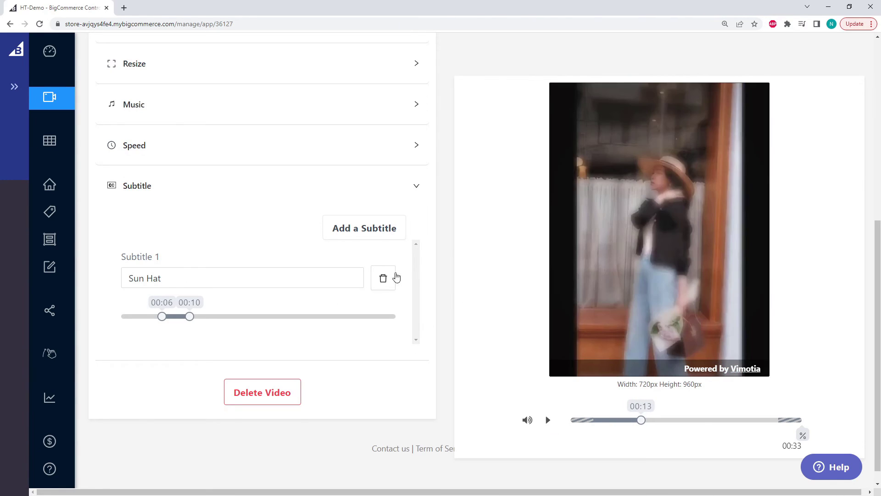
{"action": "left_click", "coordinate": [384, 280]}
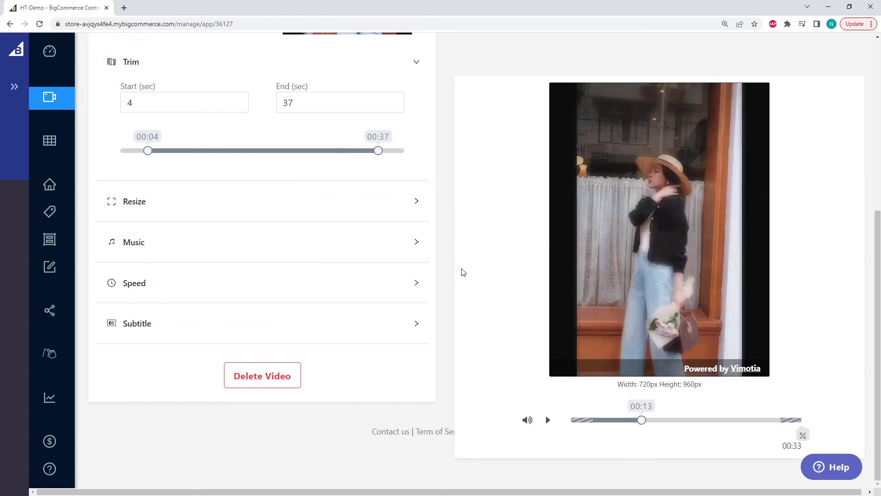
Save the sun_hat.mp4 edits.
{"action": "scroll", "coordinate": [457, 230], "scroll_direction": "up", "scroll_amount": 1}
{"action": "scroll", "coordinate": [457, 229], "scroll_direction": "up", "scroll_amount": 5}
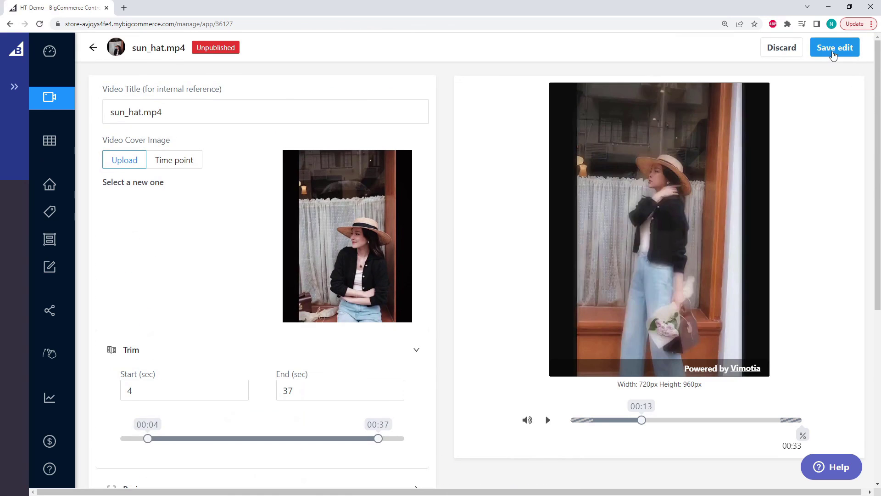
{"action": "left_click", "coordinate": [832, 46]}
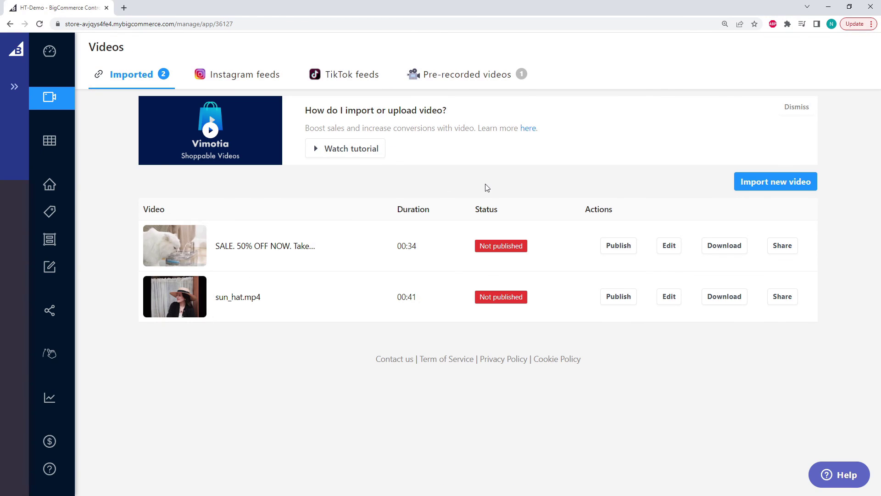